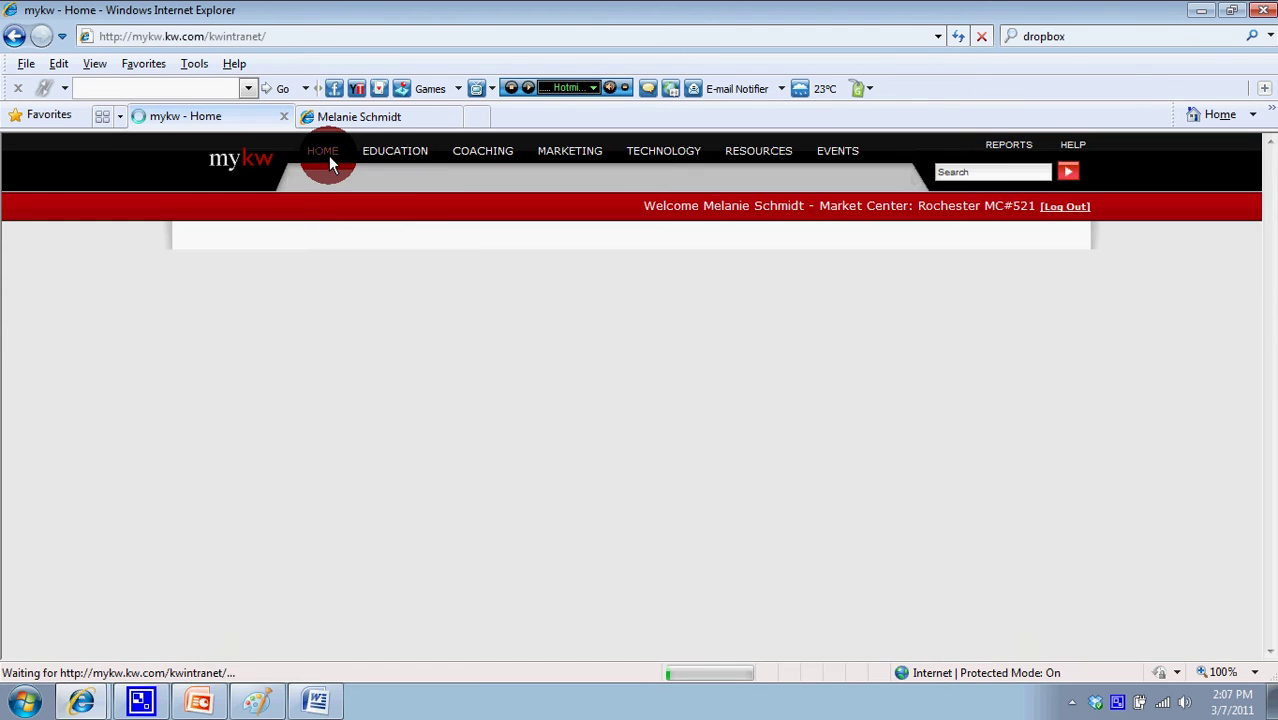
Open the Agent Website Administration Tool from the intranet home page and go to the home page message editor.
mouse_move(328, 155)
click(329, 195)
double_click(540, 57)
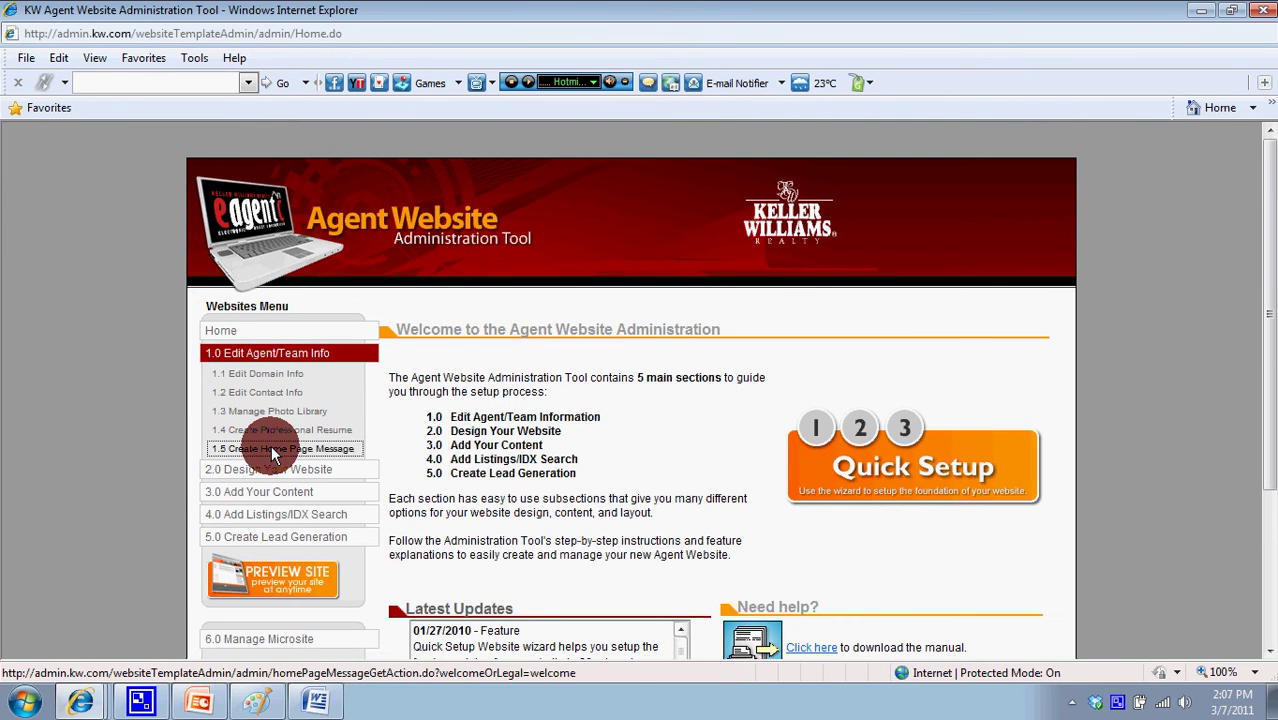
click(276, 450)
scroll(552, 409, down, 3)
Look over the live agent website's home page, then return to the home page message editor.
key(alt+Tab)
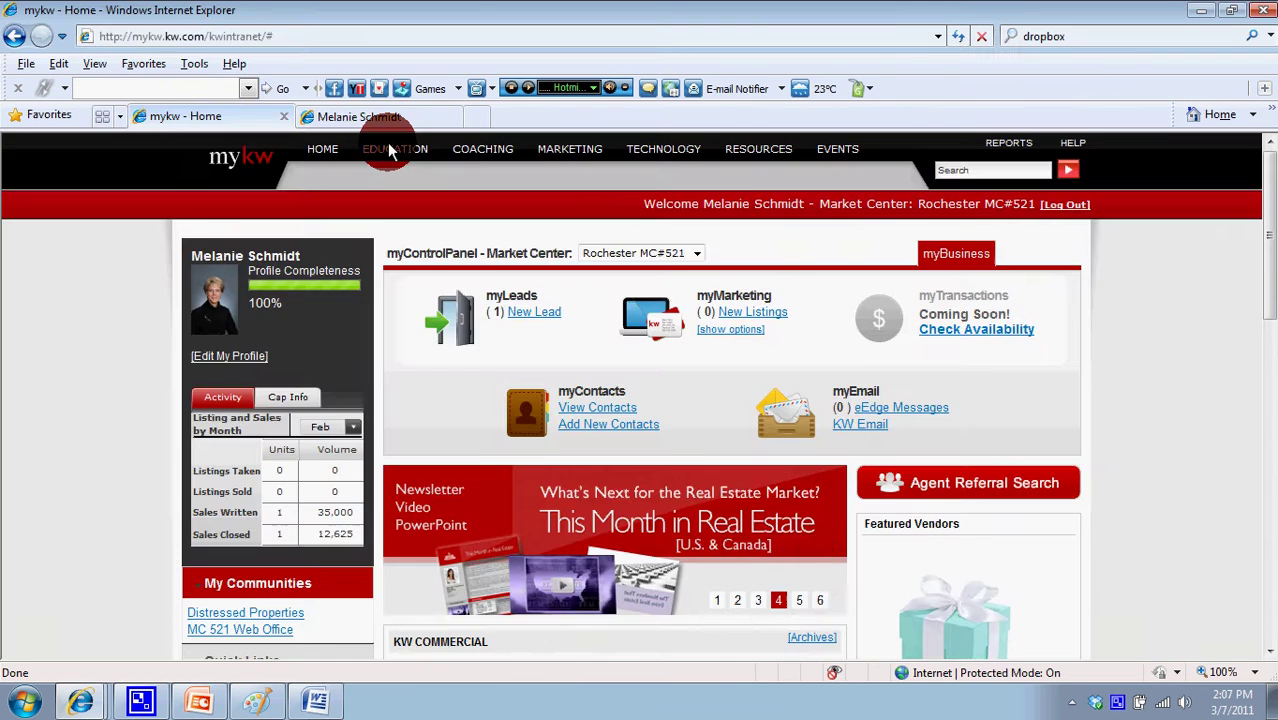
click(388, 117)
scroll(527, 477, down, 3)
key(alt+Tab)
Add an "Instant Updates!!" heading to the message, with "Click Here Here for instant updates on new listing that hit the market!" underneath.
scroll(772, 473, down, 3)
click(770, 393)
key(Return)
text(Instant updates!!)
key(Return)
text(Click Here)
drag(728, 424, 641, 372)
key(Delete)
Open the property search's user login and profile creation page on the live agent website.
key(alt+Tab)
scroll(336, 313, up, 6)
click(261, 363)
click(383, 443)
click(689, 298)
scroll(830, 372, down, 3)
scroll(843, 383, up, 2)
Copy the login page's web address and return to the home page message editor.
click(450, 36)
right_click(300, 36)
click(334, 105)
key(alt+Tab)
Link the instant updates text in the home page message to the copied login page address.
drag(886, 441, 653, 425)
click(571, 437)
drag(571, 437, 870, 455)
click(814, 259)
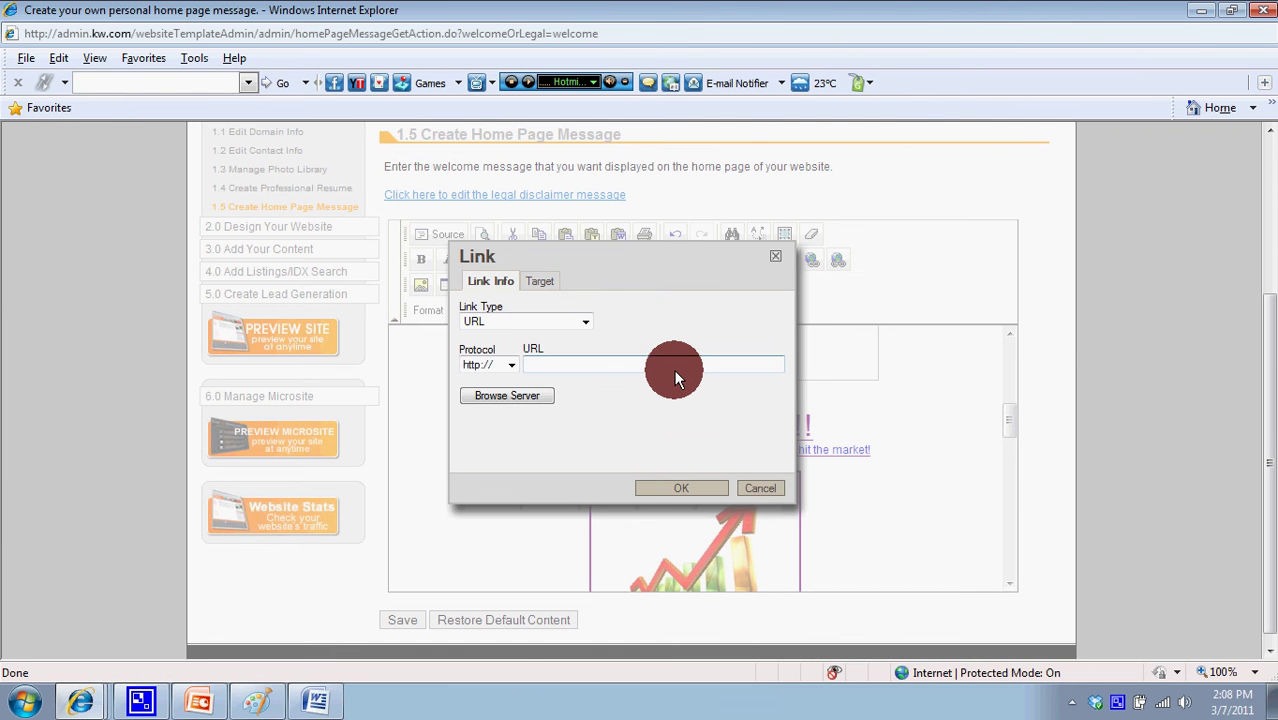
click(674, 369)
key(ctrl+v)
click(700, 487)
Save the home page message and check the Instant Updates section on the live website's home page.
click(897, 478)
scroll(897, 478, down, 1)
click(405, 620)
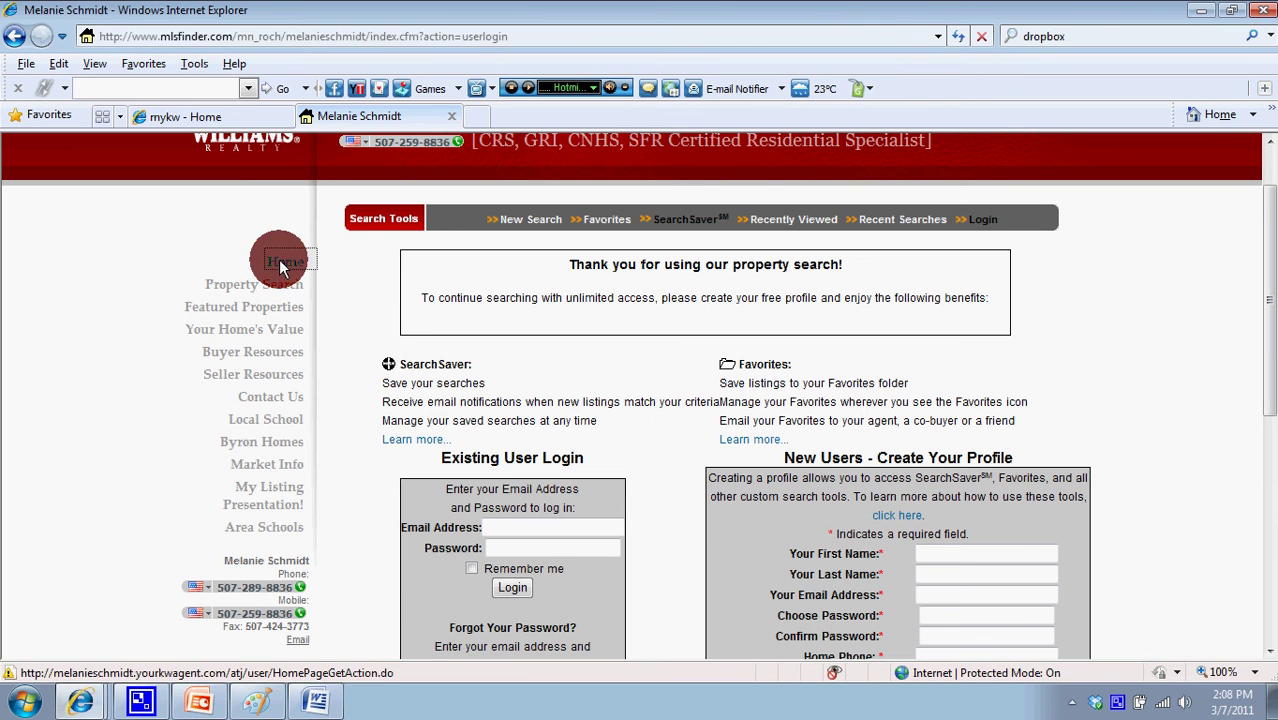
click(283, 257)
scroll(380, 415, down, 5)
scroll(555, 440, down, 2)
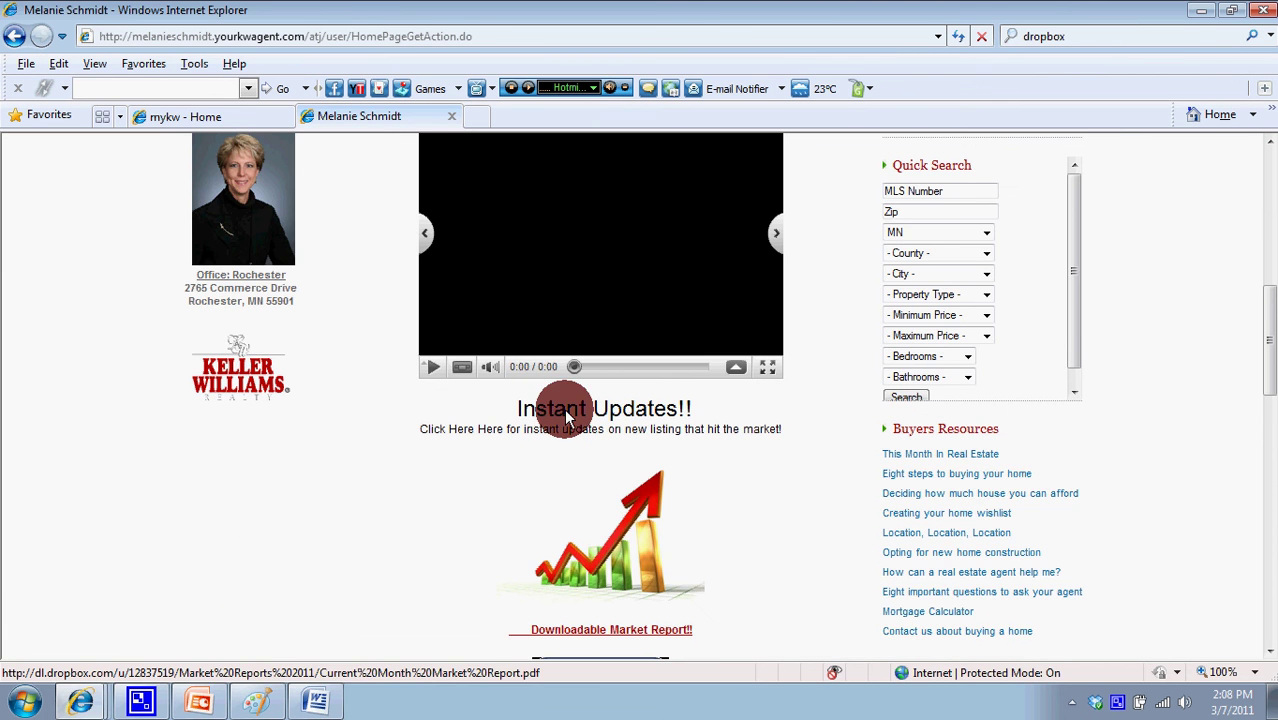